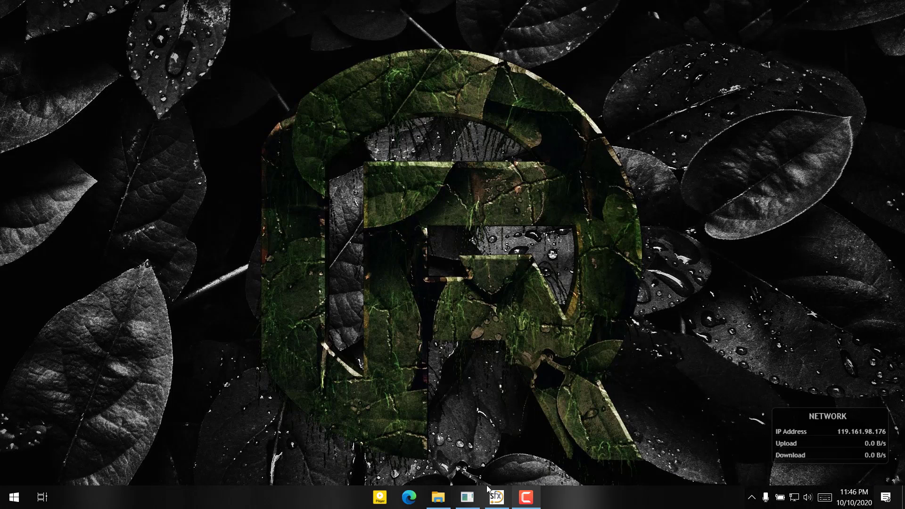
- Restore the Silhouette window and show the Trees view of the clip, Roto and Output nodes
click(504, 470)
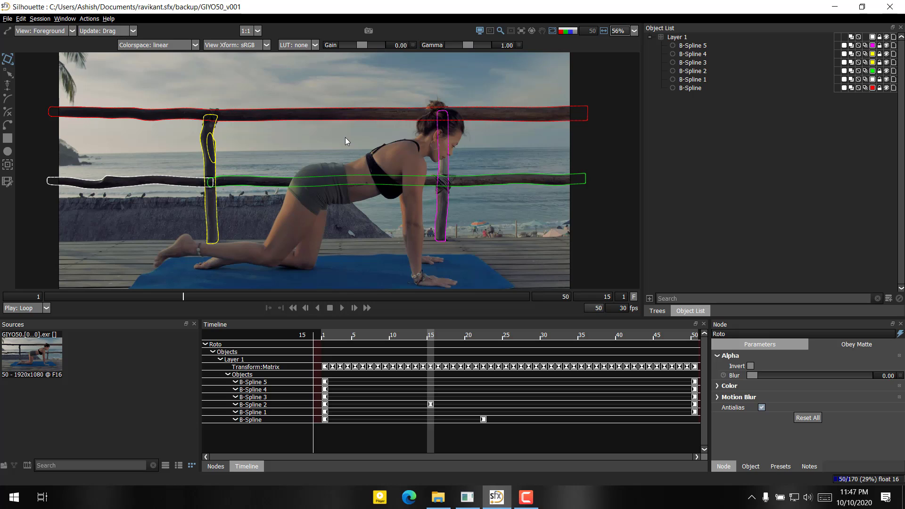
click(657, 310)
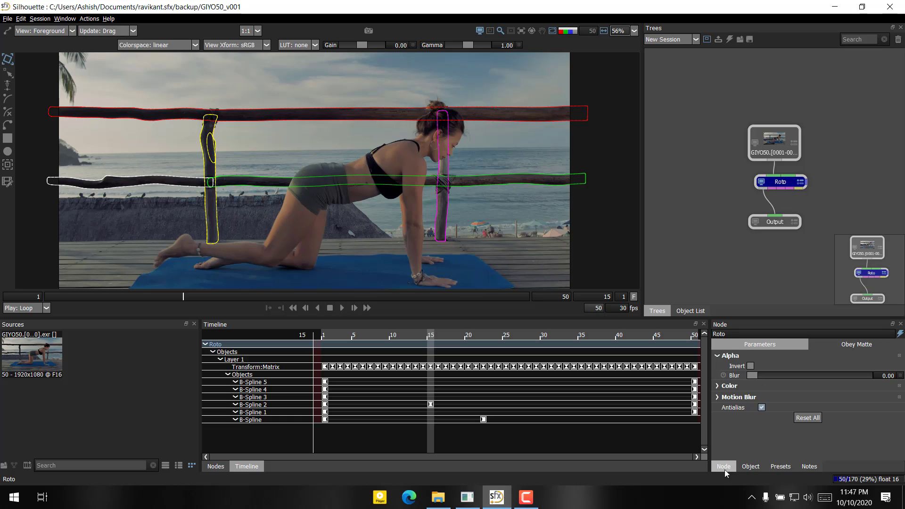
- Enable Color on the Roto node and set Outline Size to 1
click(723, 387)
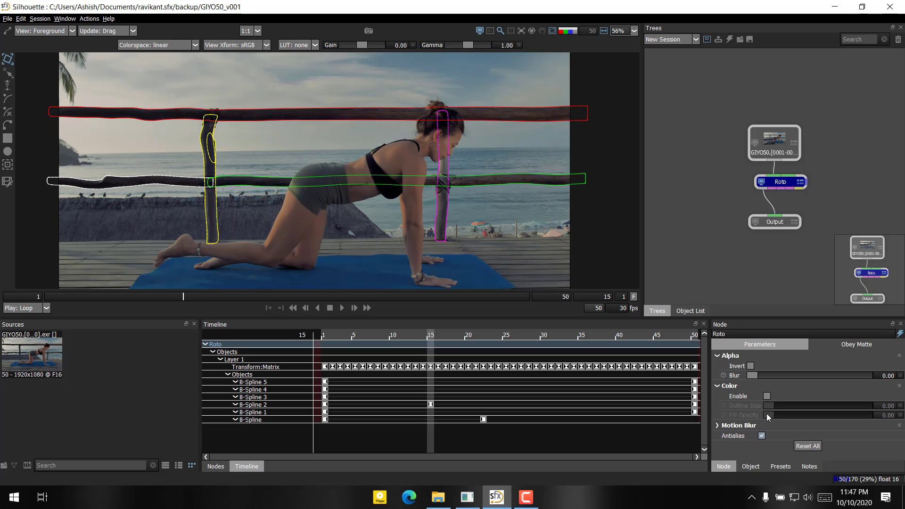
click(768, 397)
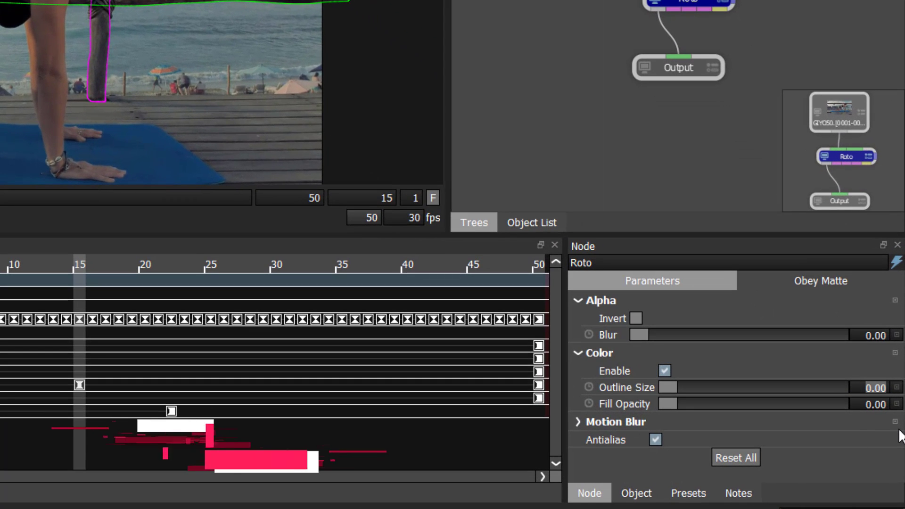
text(1)
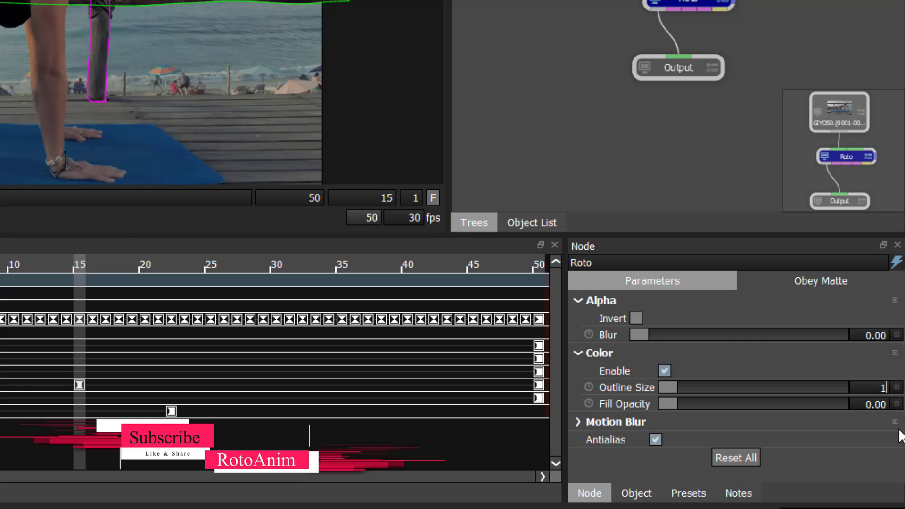
key(Return)
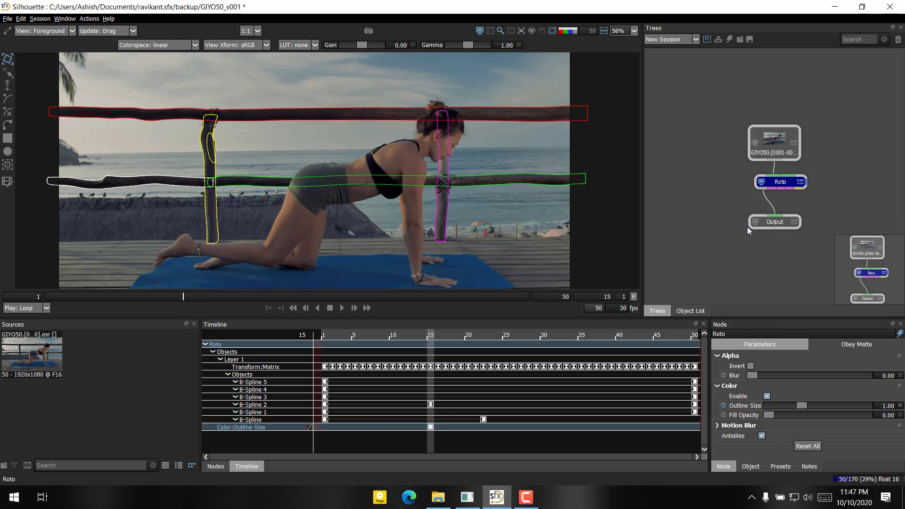
- Select the Output node, toggling Alpha and Depth back off so JPEG output stays RGB-only
click(778, 223)
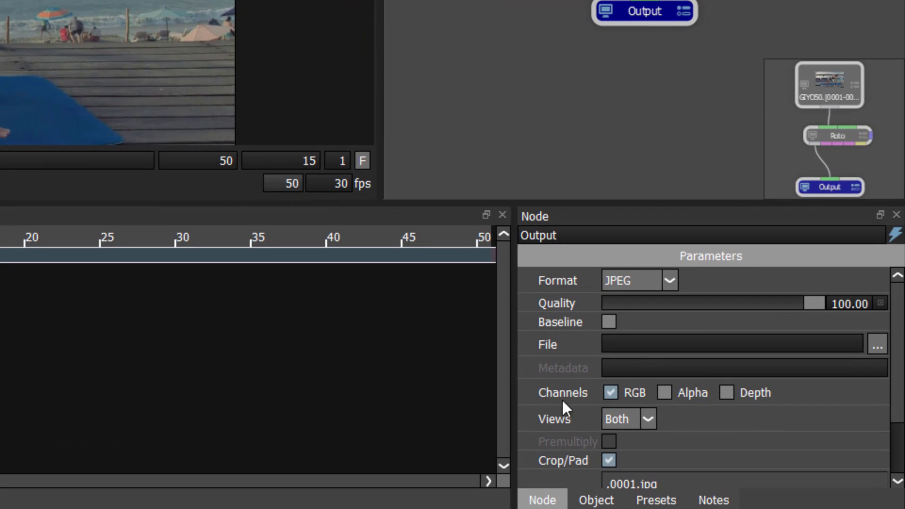
click(666, 391)
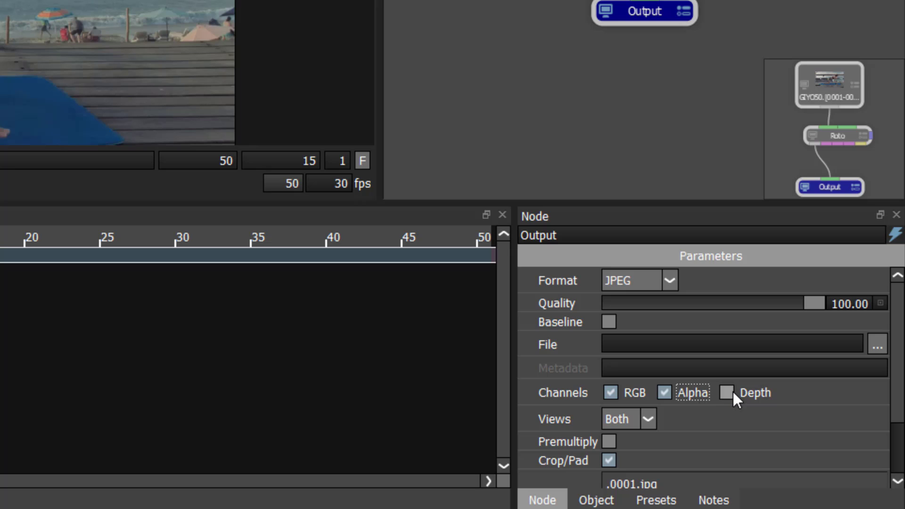
click(733, 391)
click(729, 391)
click(665, 391)
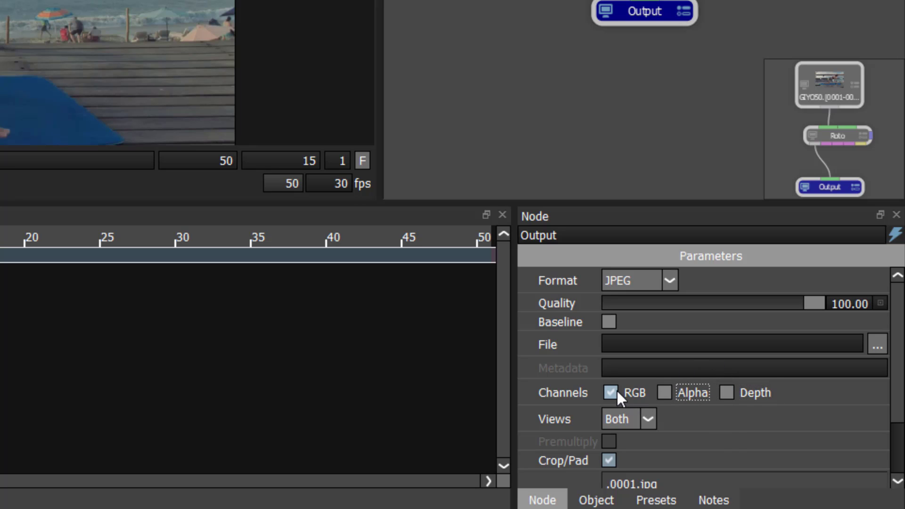
mouse_move(732, 345)
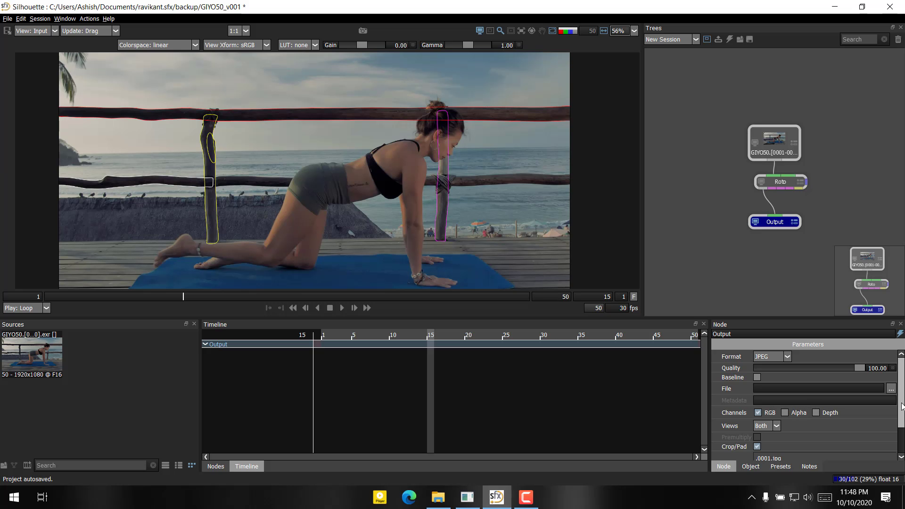
scroll(768, 419, down, 2)
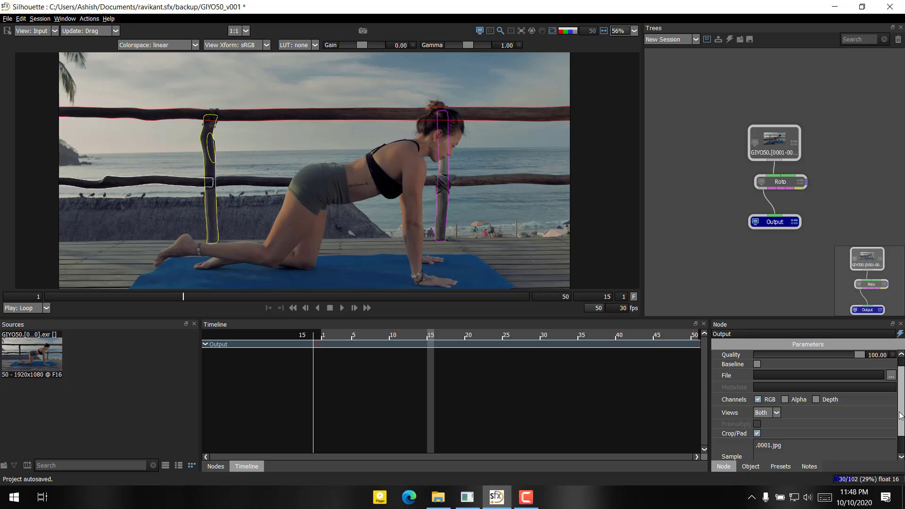
scroll(776, 371, up, 1)
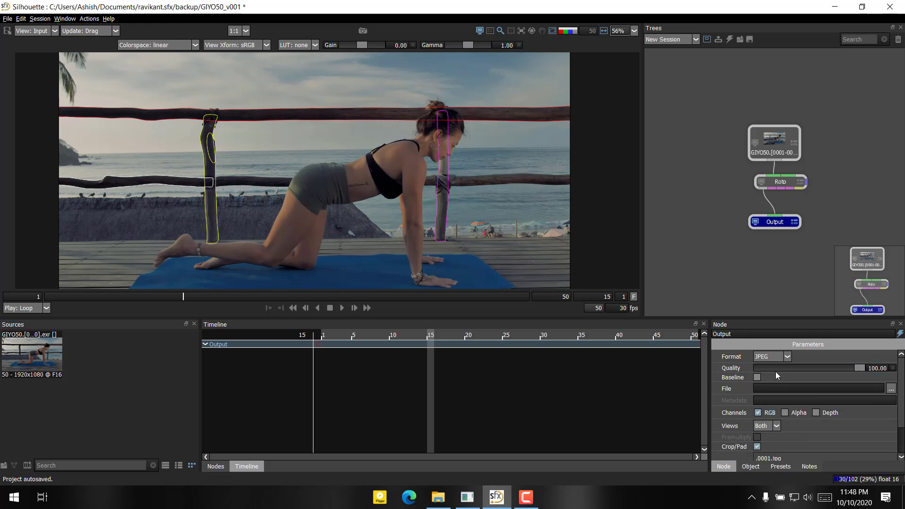
- Set the output path to Render_splines in E:/ROTOANIM/Renders/spline render
click(892, 388)
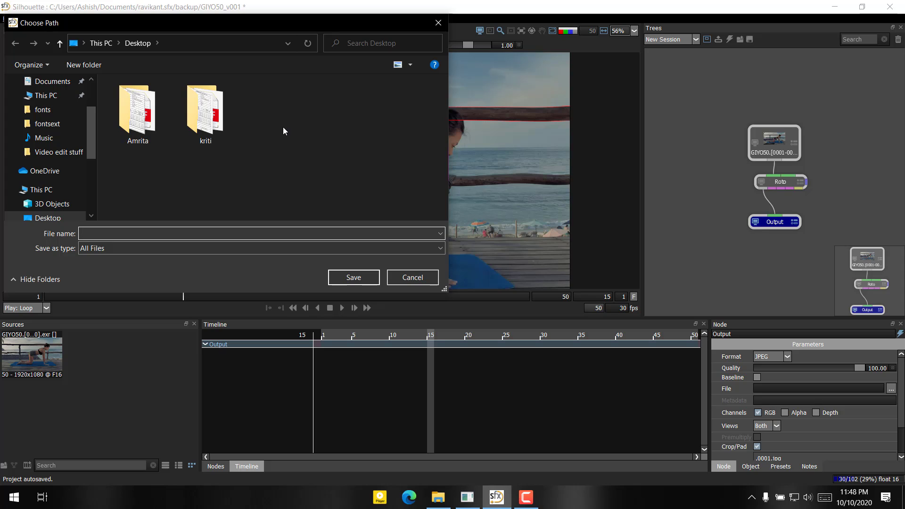
drag(90, 153, 91, 205)
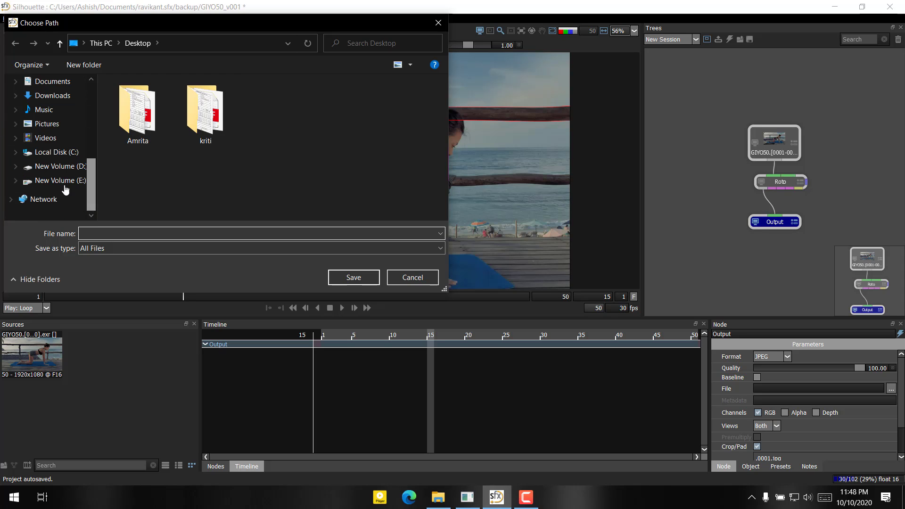
click(61, 180)
double_click(292, 190)
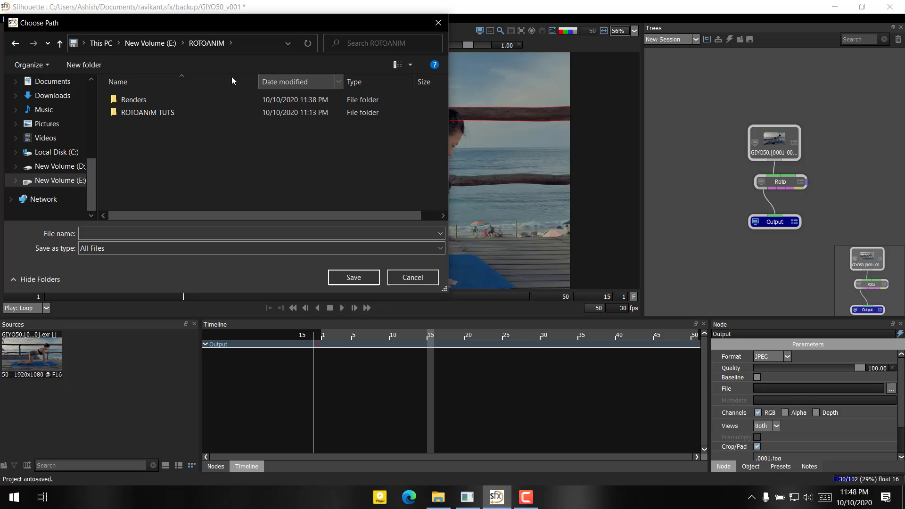
double_click(156, 103)
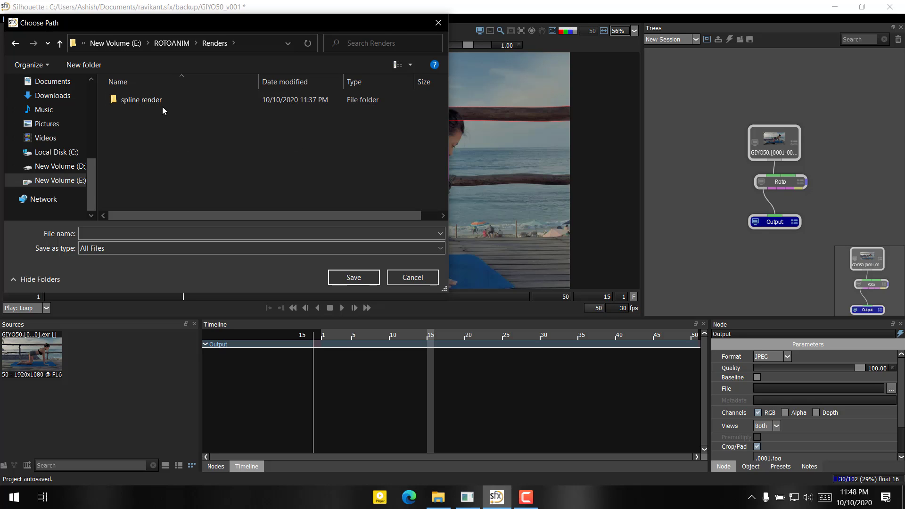
double_click(162, 99)
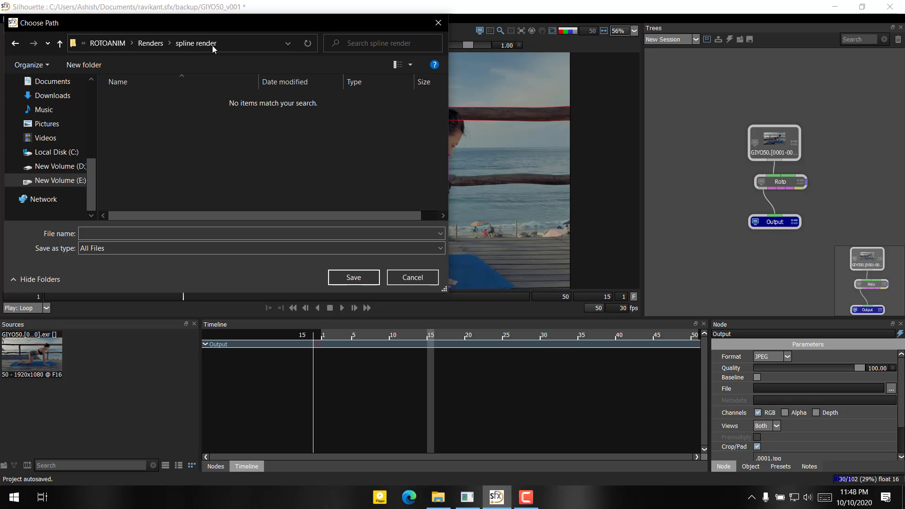
drag(258, 20, 287, 53)
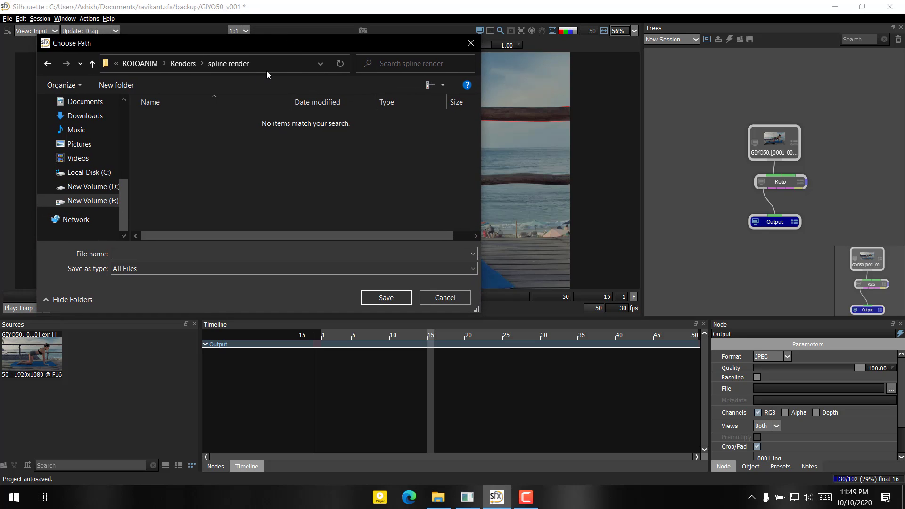
click(144, 252)
text(Render_)
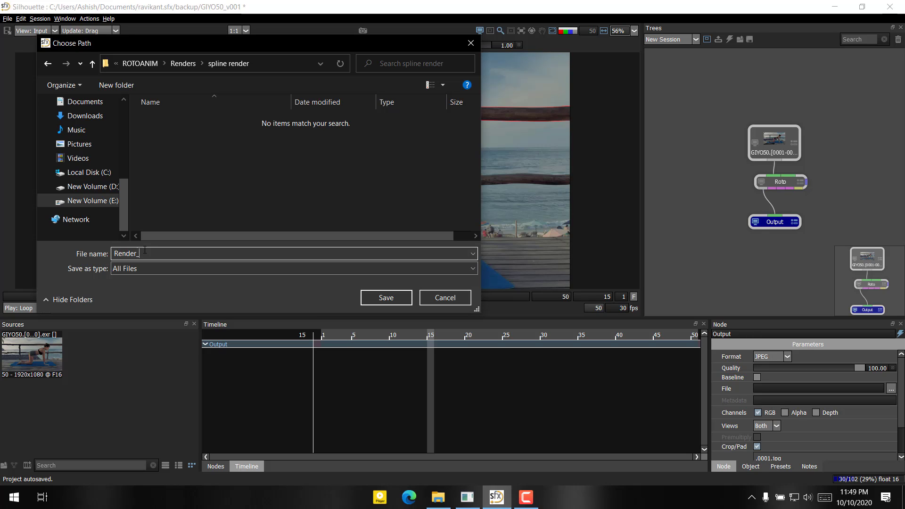
text(s)
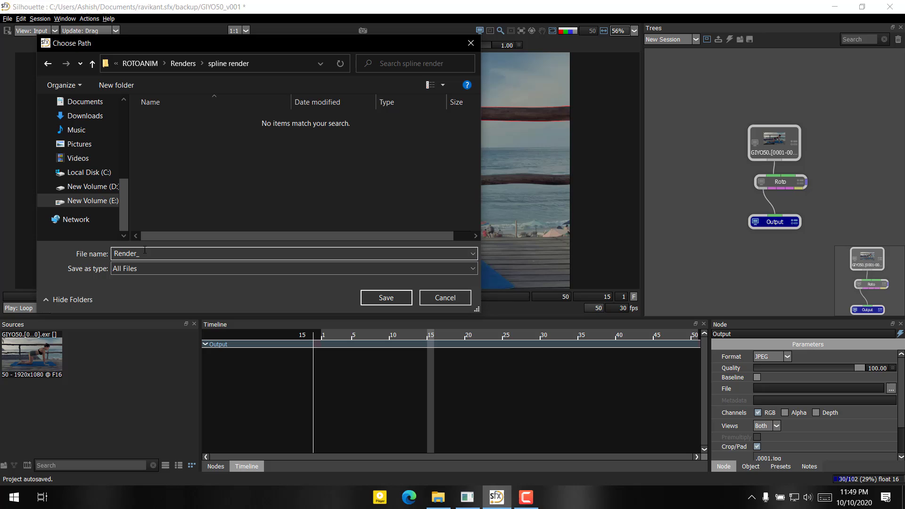
text(pli)
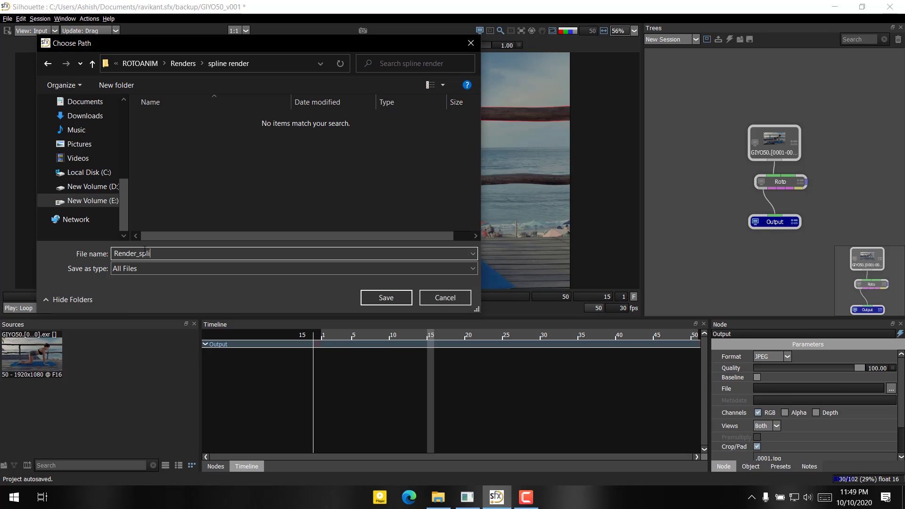
text(ne)
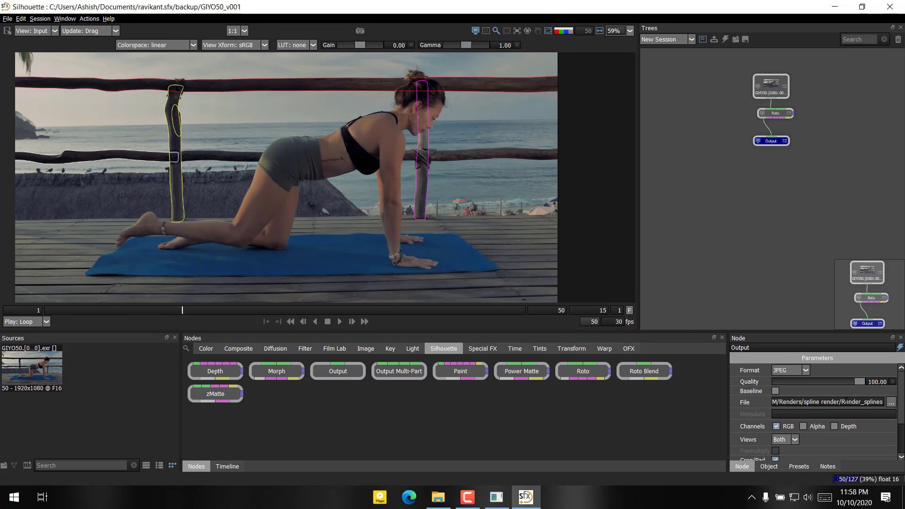
- Change the Output node's Format dropdown from JPEG to OpenEXR
click(792, 370)
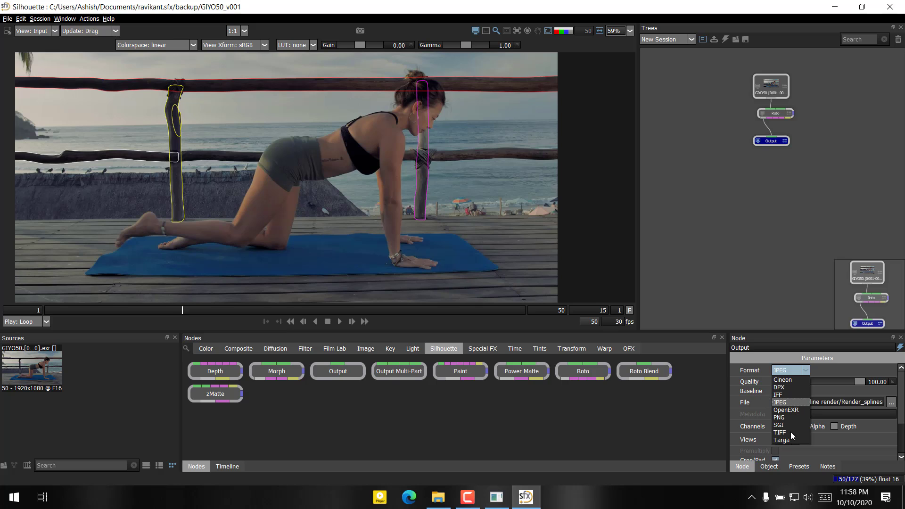
click(792, 411)
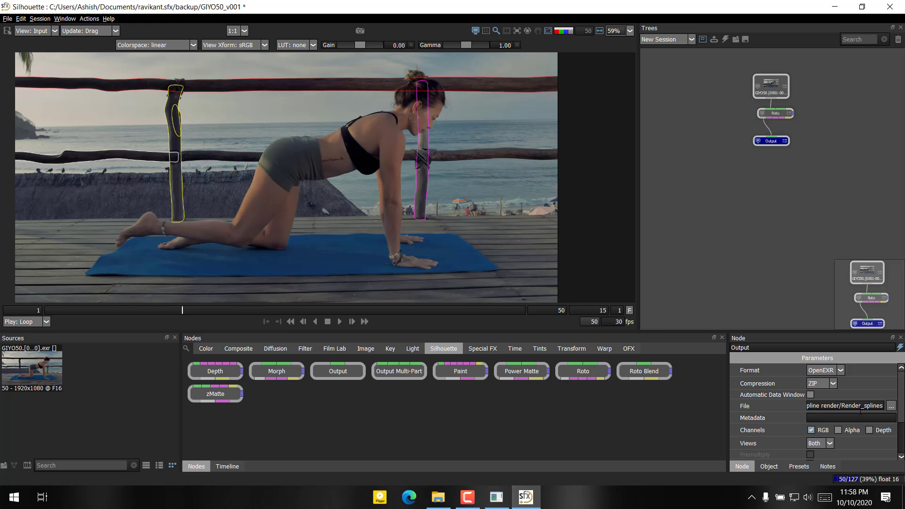
mouse_move(901, 404)
mouse_down()
mouse_move(902, 439)
mouse_move(901, 396)
mouse_up()
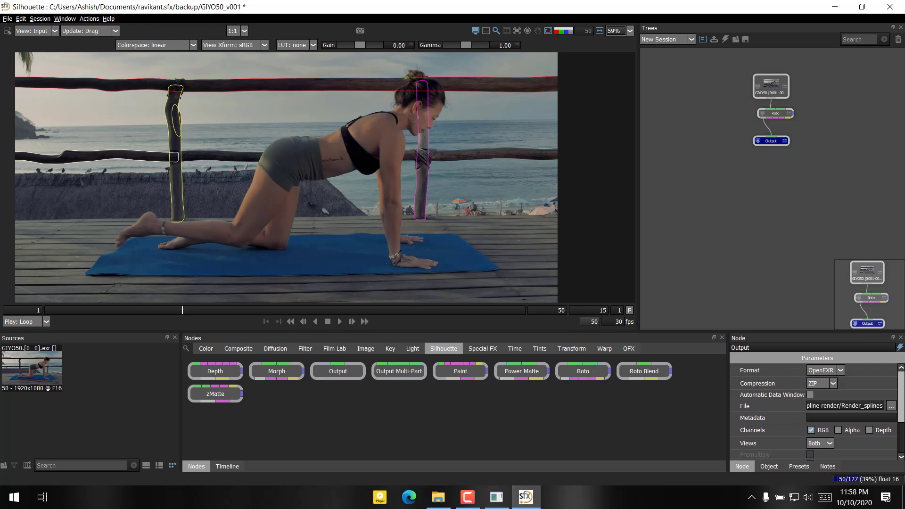
- Render frames 1–50 from Render Options with Preview unchecked
key(ctrl+r)
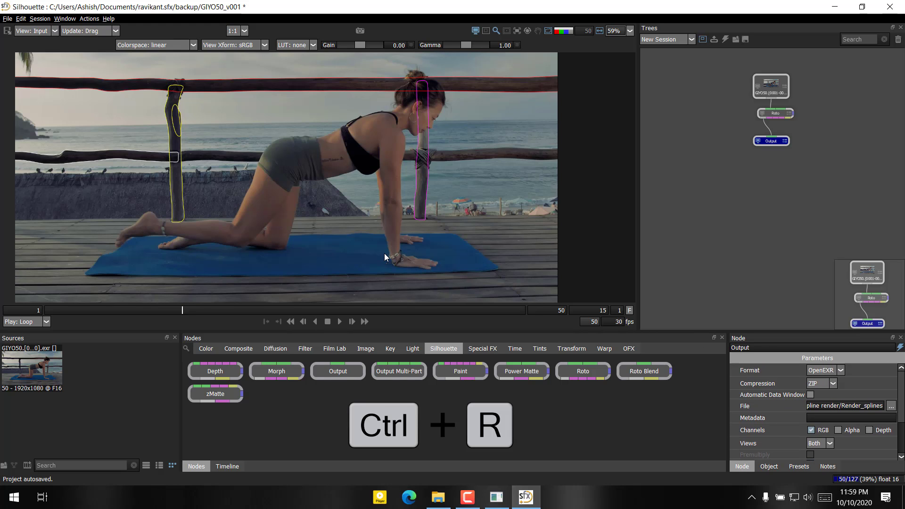
click(340, 278)
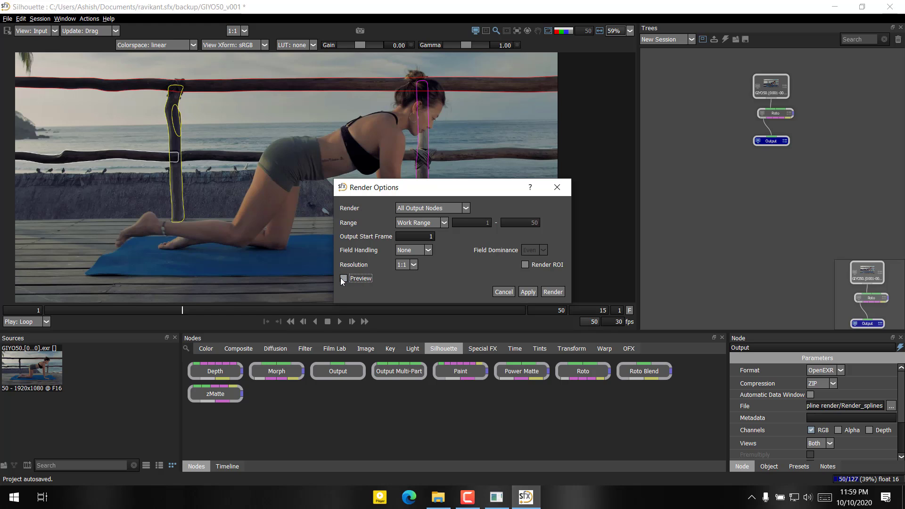
click(553, 291)
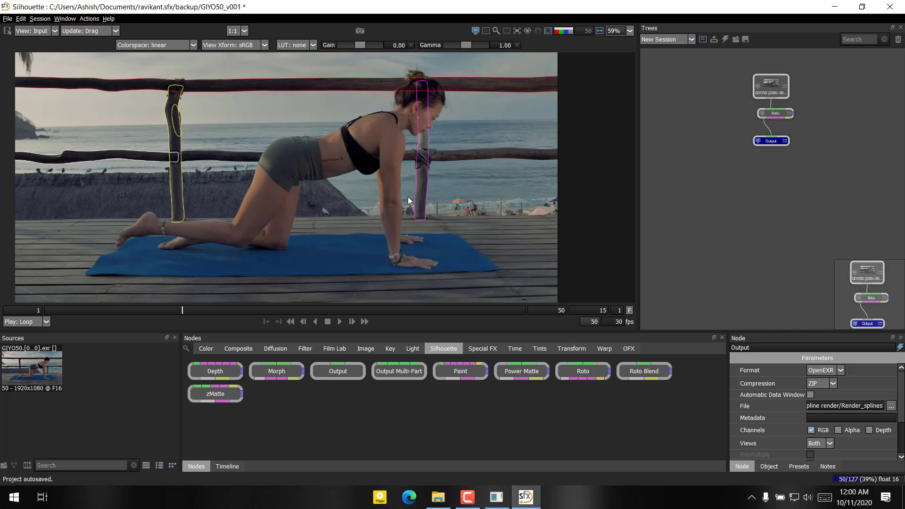
- Review the 50 rendered EXR frames in spline render and open Render_splines.0001 in DJV
click(837, 8)
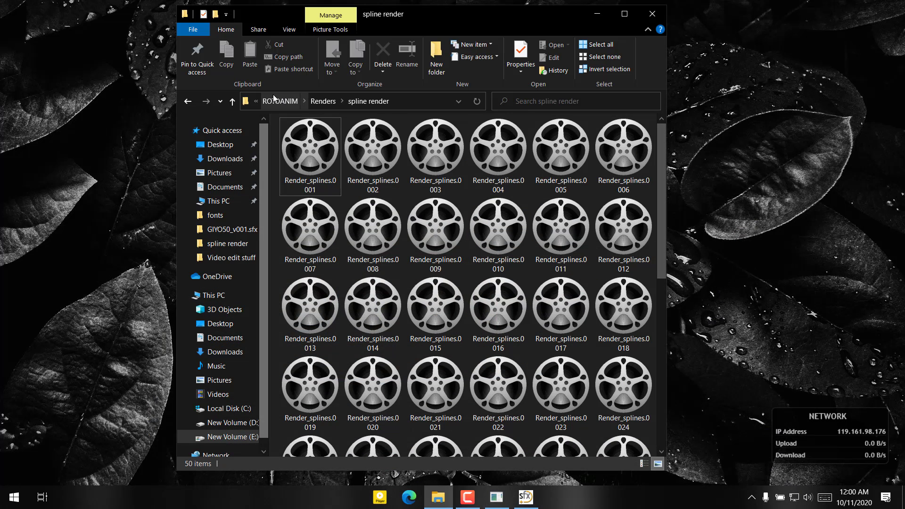
click(412, 103)
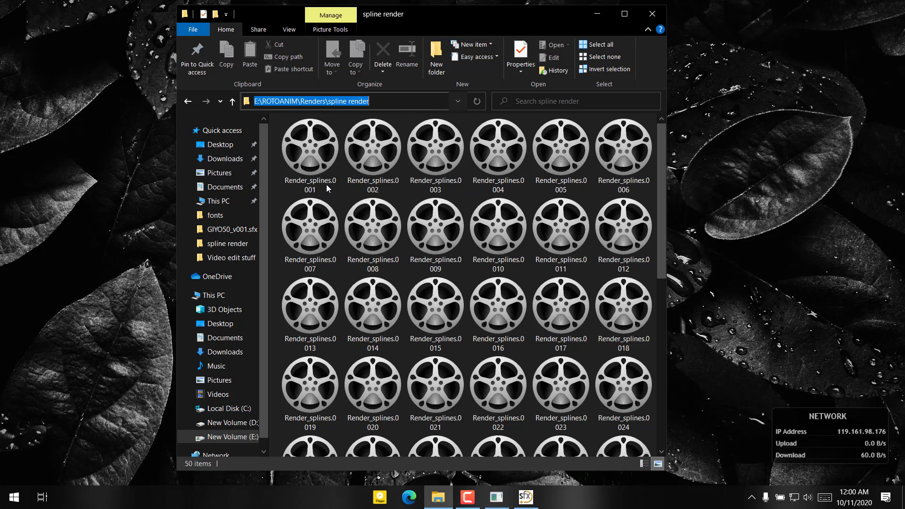
click(319, 183)
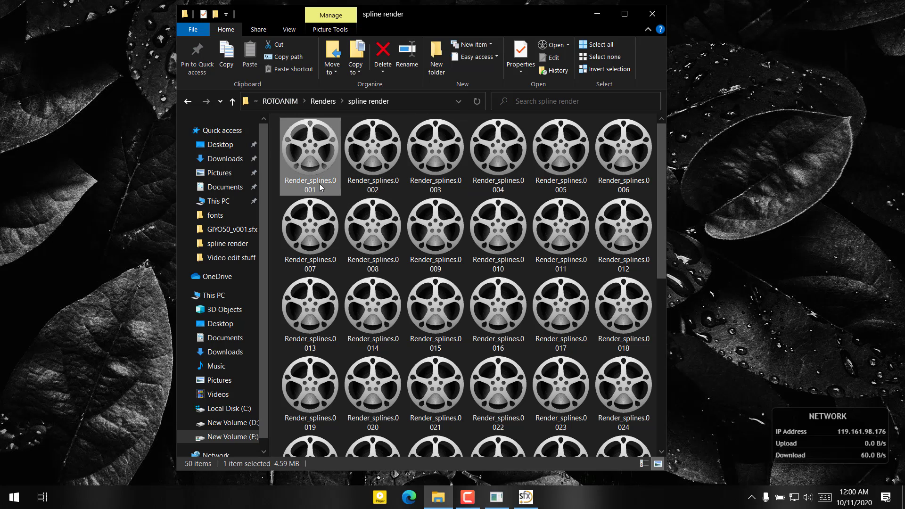
double_click(315, 156)
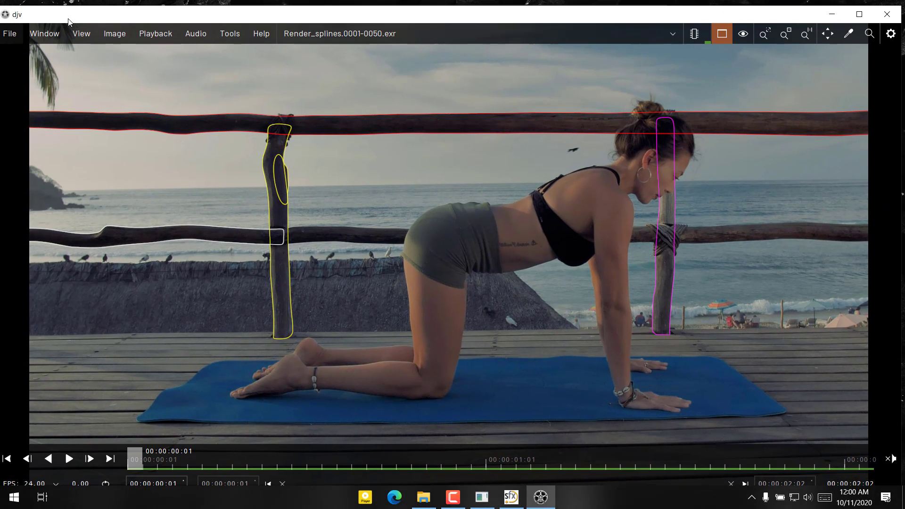
- Start DJV playback of the Render_splines 0001–0050 EXR sequence
click(71, 455)
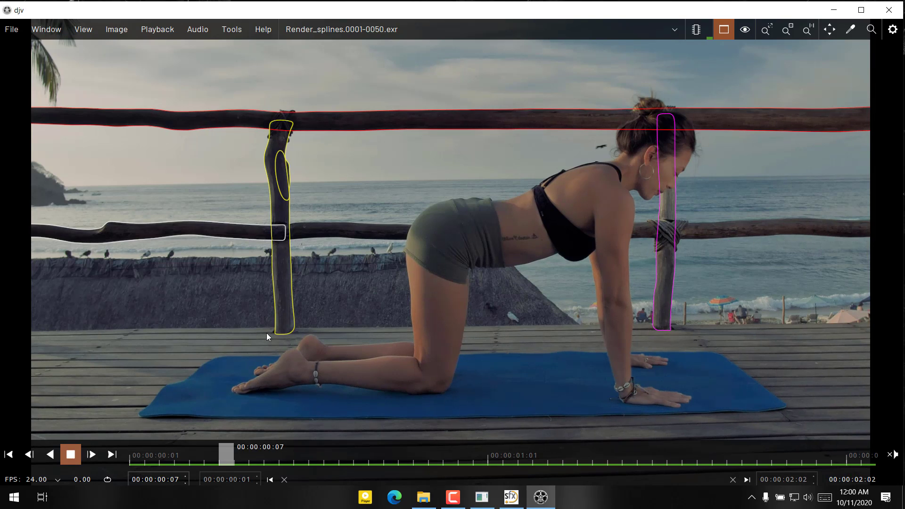